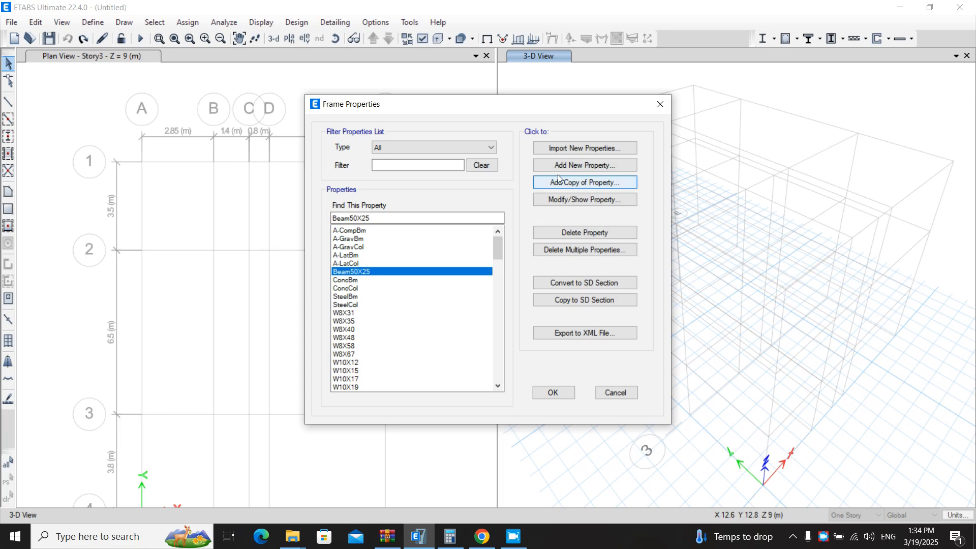
{"action": "left_click", "coordinate": [588, 149]}
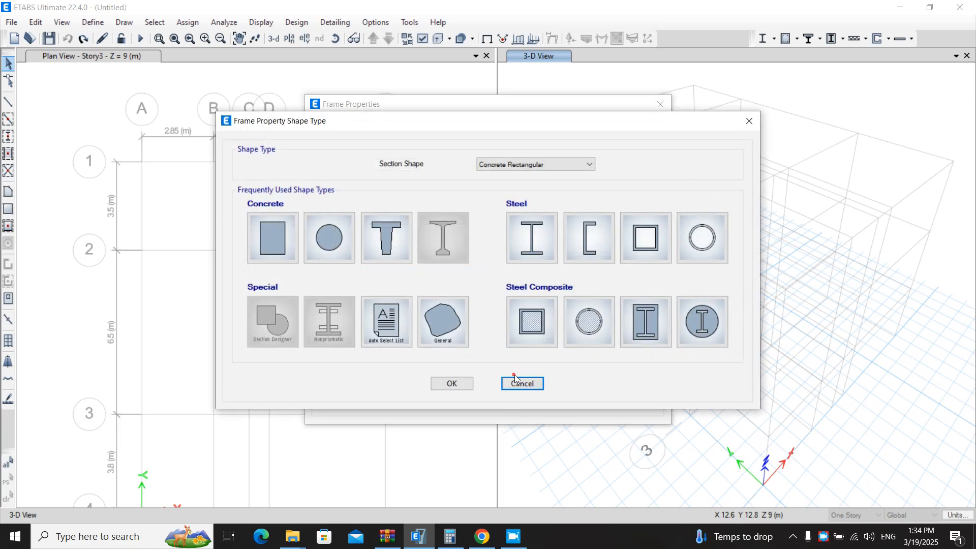
{"action": "left_click", "coordinate": [522, 382]}
{"action": "left_click", "coordinate": [609, 390]}
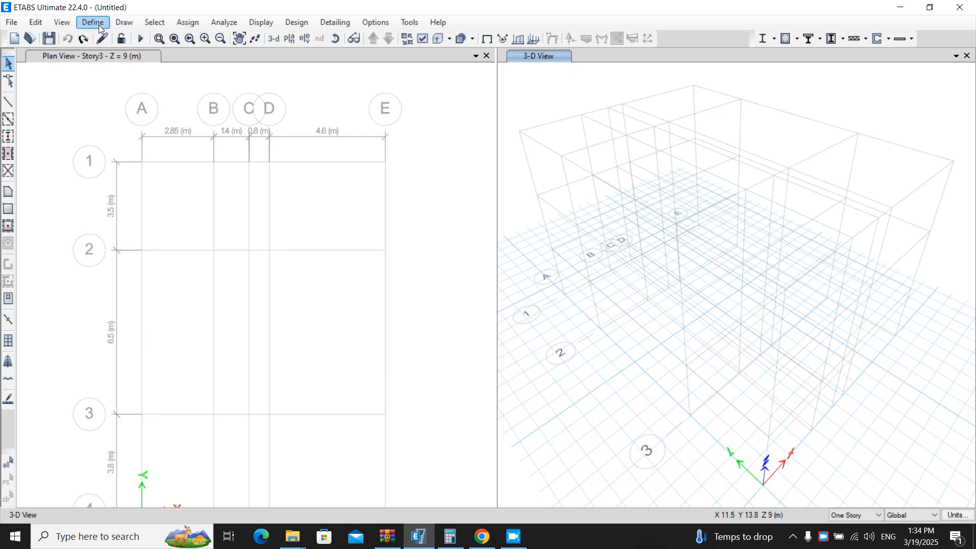
Open the frame section properties and filter the list to the Concrete Rectangular type.
{"action": "left_click", "coordinate": [92, 23]}
{"action": "mouse_move", "coordinate": [105, 60]}
{"action": "left_click", "coordinate": [309, 61]}
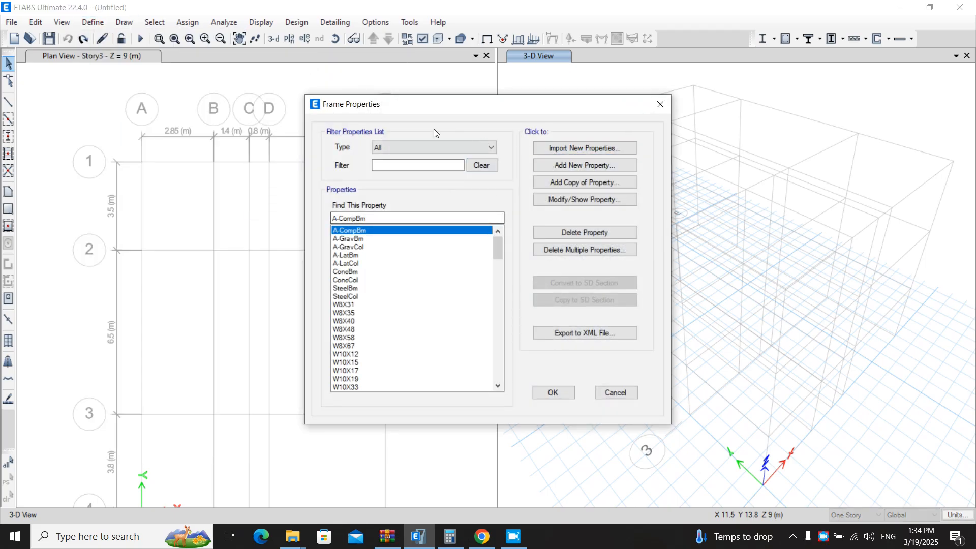
{"action": "left_click", "coordinate": [474, 147]}
{"action": "left_click", "coordinate": [474, 147]}
{"action": "left_click", "coordinate": [458, 144]}
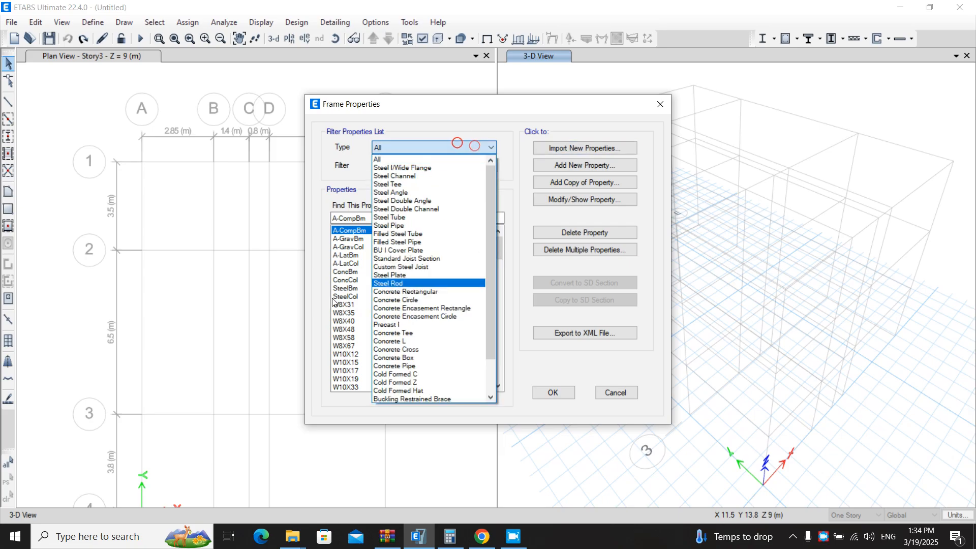
{"action": "left_click", "coordinate": [405, 291]}
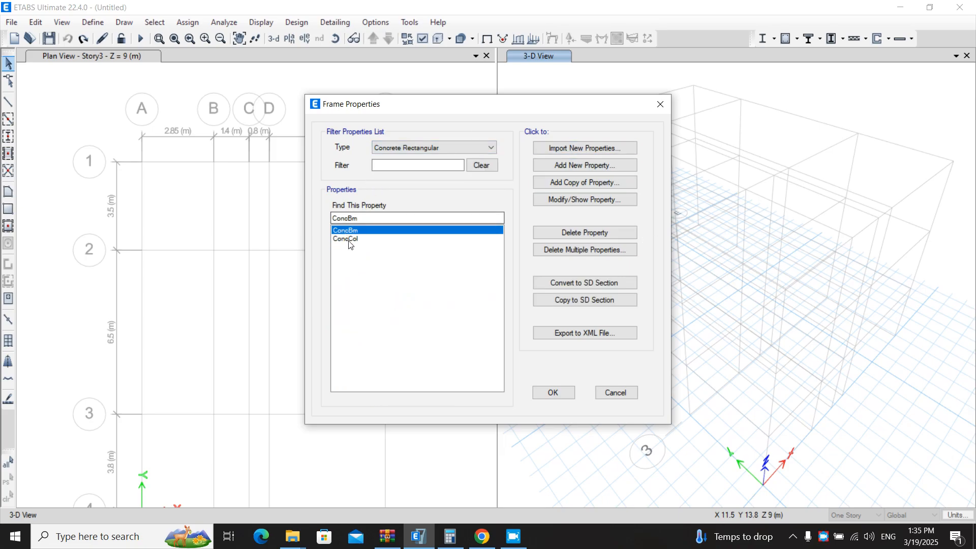
Add a new rectangular concrete frame section and enter Column as its property name.
{"action": "left_click", "coordinate": [575, 163]}
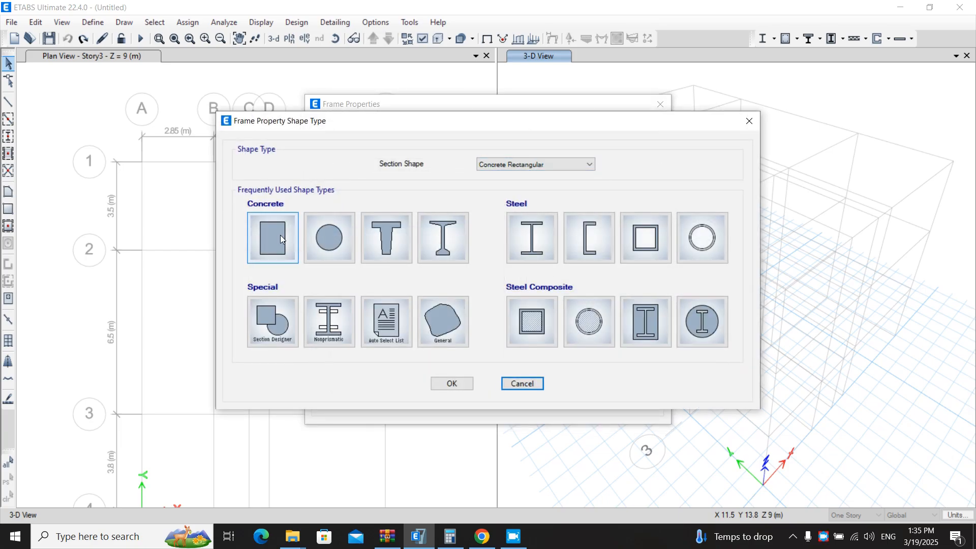
{"action": "left_click", "coordinate": [533, 166]}
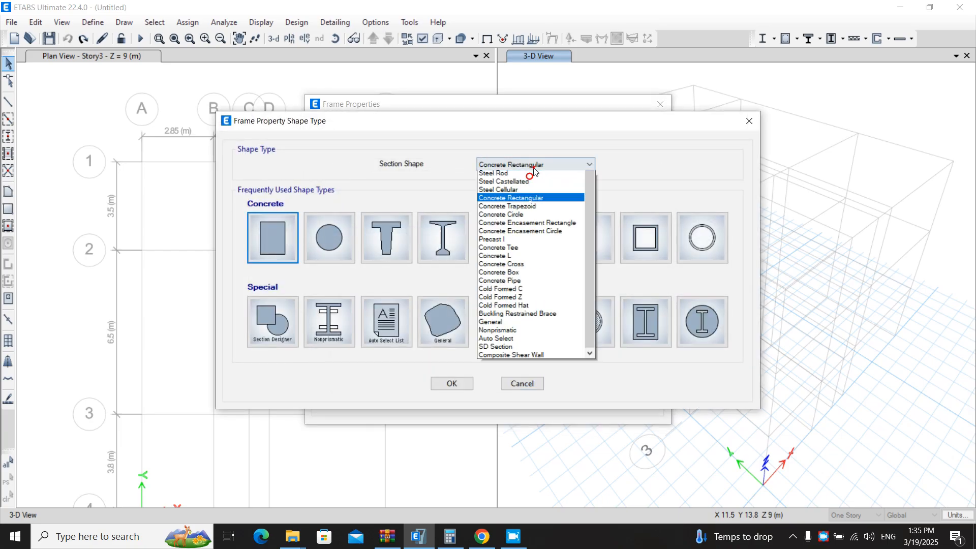
{"action": "left_click", "coordinate": [493, 256]}
{"action": "left_click", "coordinate": [275, 244]}
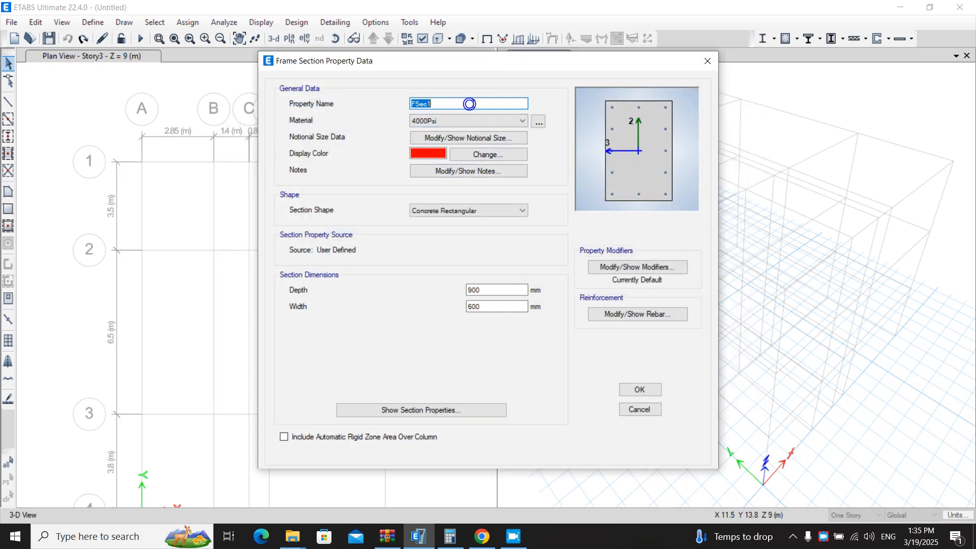
{"action": "type", "text": "Column"}
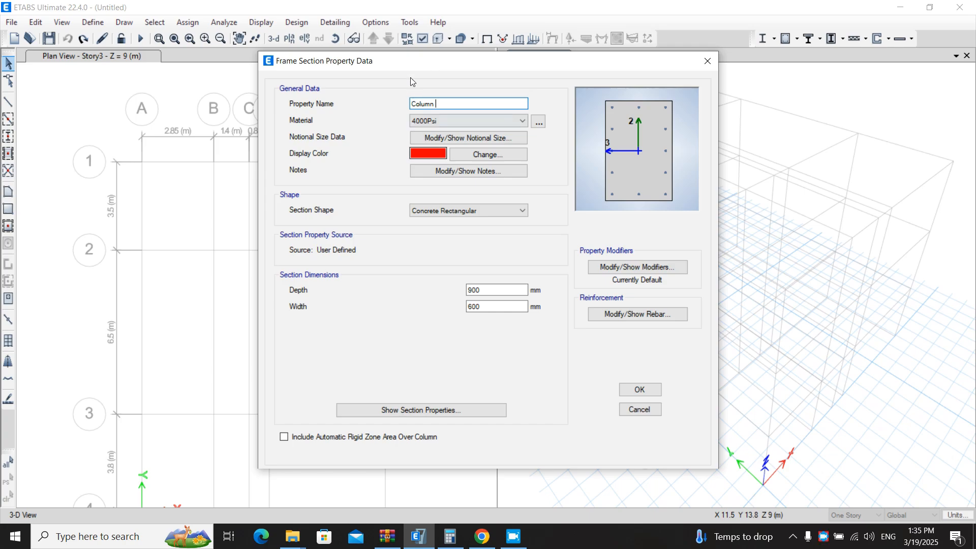
Go to the desktop and open the Drawing1 file with the AutoCAD application.
{"action": "left_click_drag", "start_coordinate": [408, 63], "coordinate": [676, 69]}
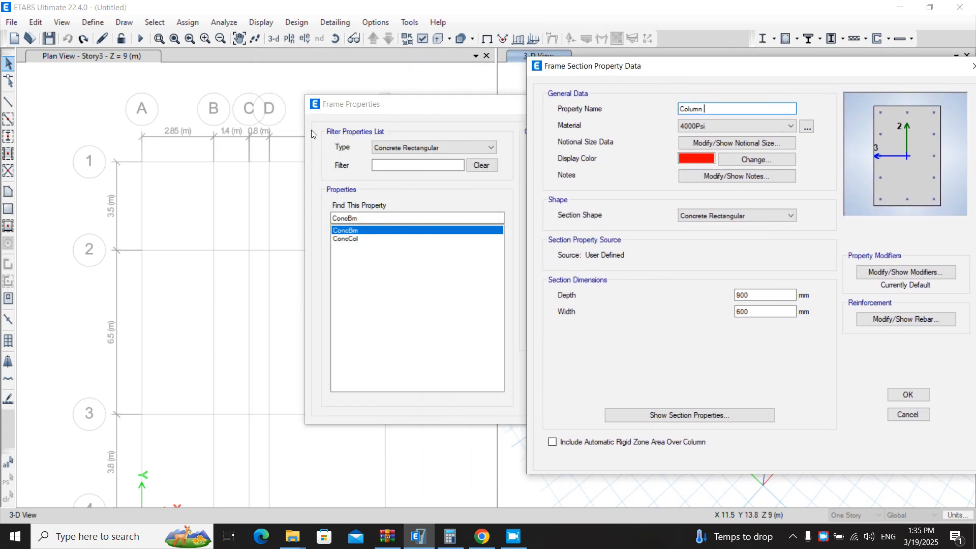
{"action": "key", "text": "super+d"}
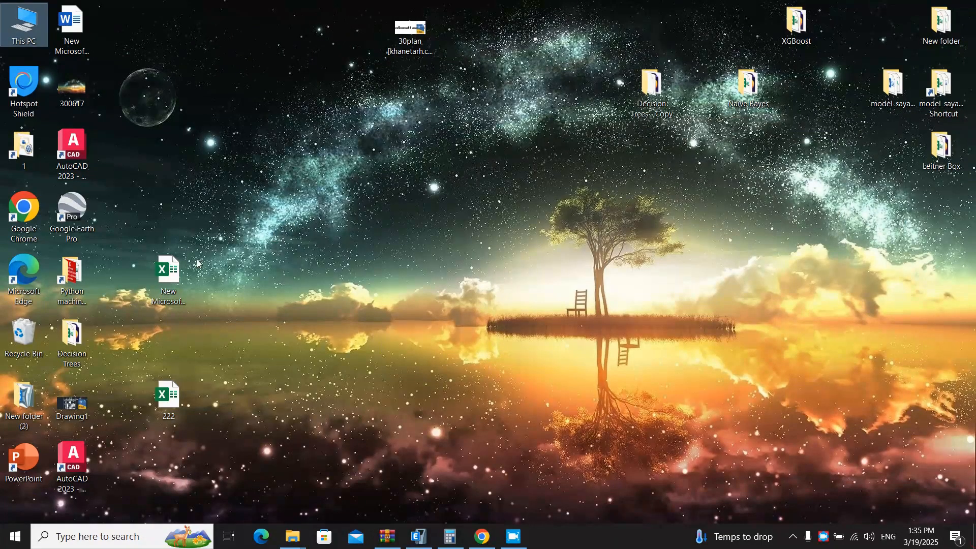
{"action": "left_click", "coordinate": [81, 147]}
{"action": "left_click", "coordinate": [50, 456]}
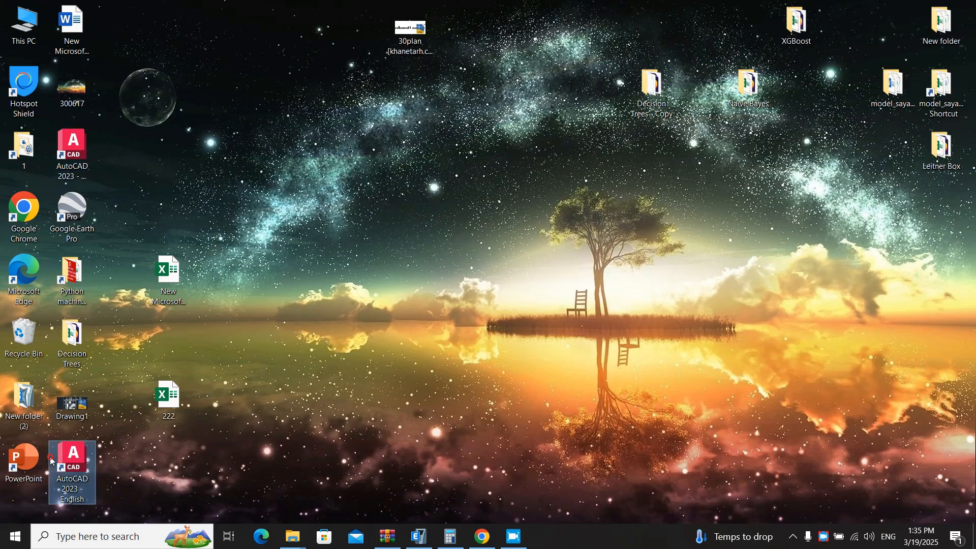
{"action": "left_click", "coordinate": [74, 153]}
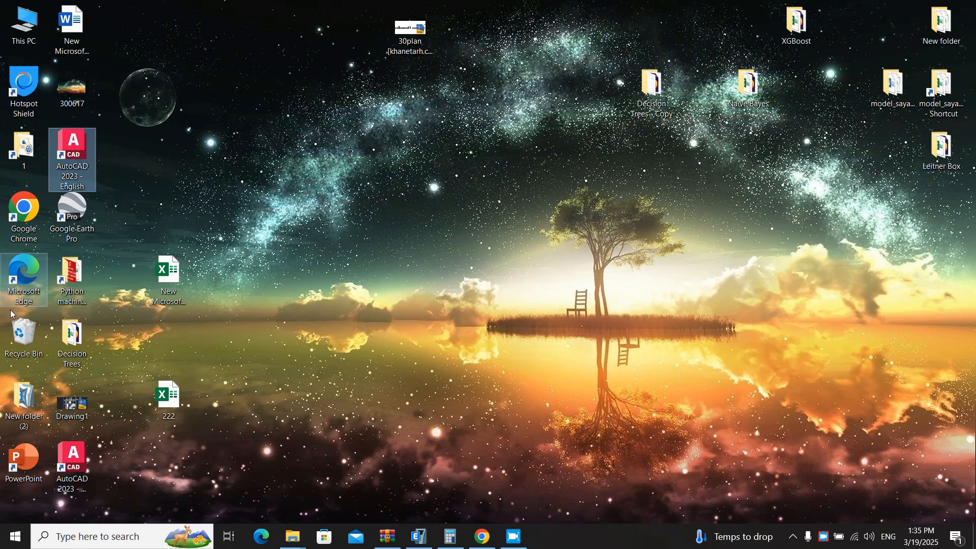
{"action": "left_click", "coordinate": [91, 402]}
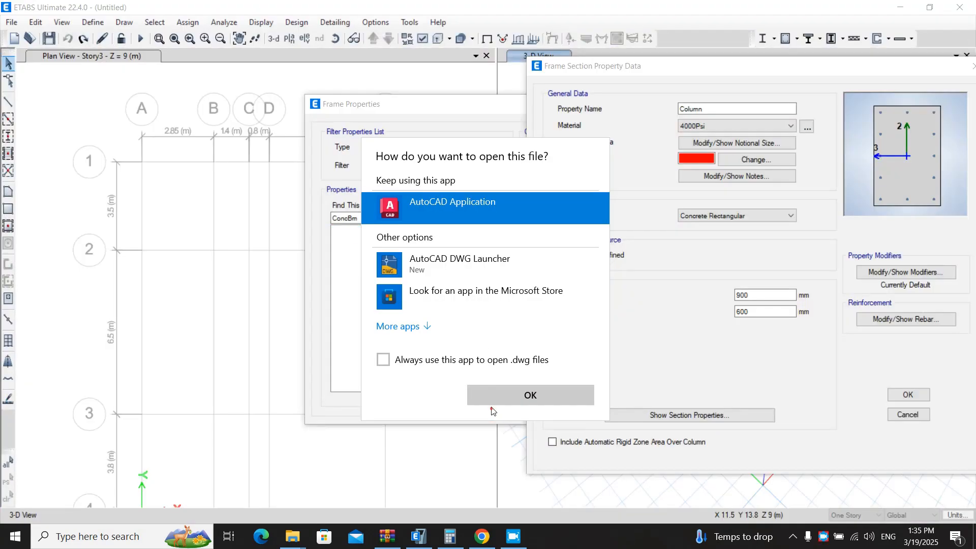
{"action": "left_click", "coordinate": [492, 399]}
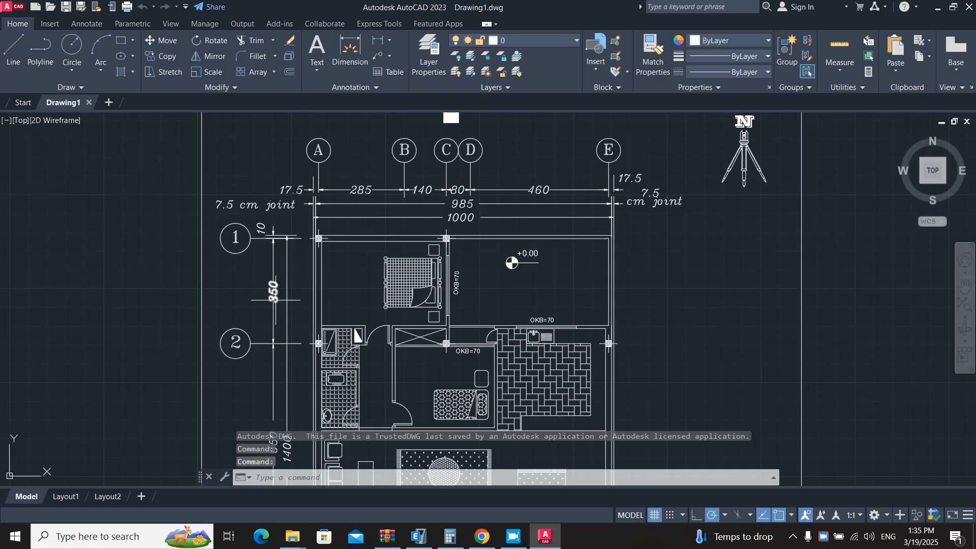
Examine the floor plan's grid spacings and column positions across axes A to E and 1 to 4.
{"action": "middle_click_drag", "start_coordinate": [481, 348], "coordinate": [476, 351]}
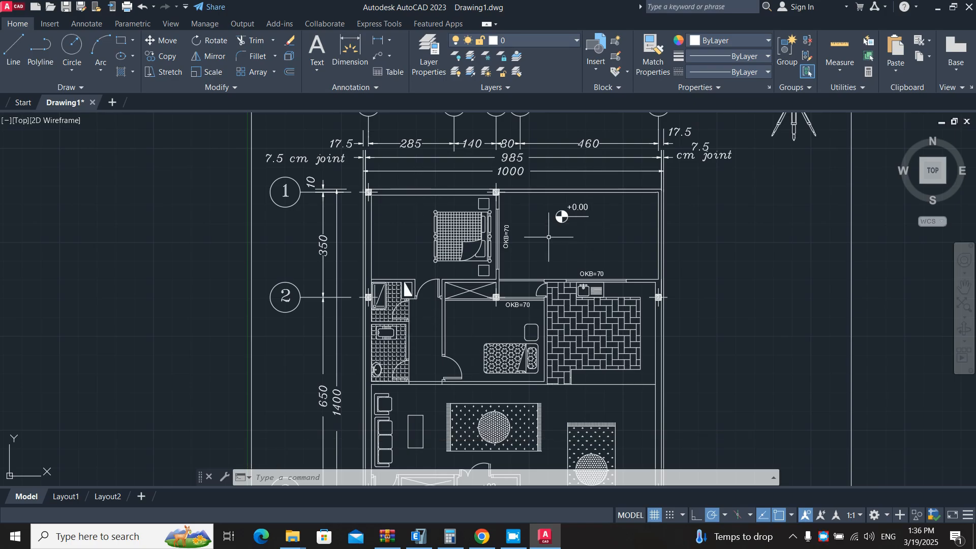
{"action": "middle_click_drag", "start_coordinate": [515, 188], "coordinate": [458, 234]}
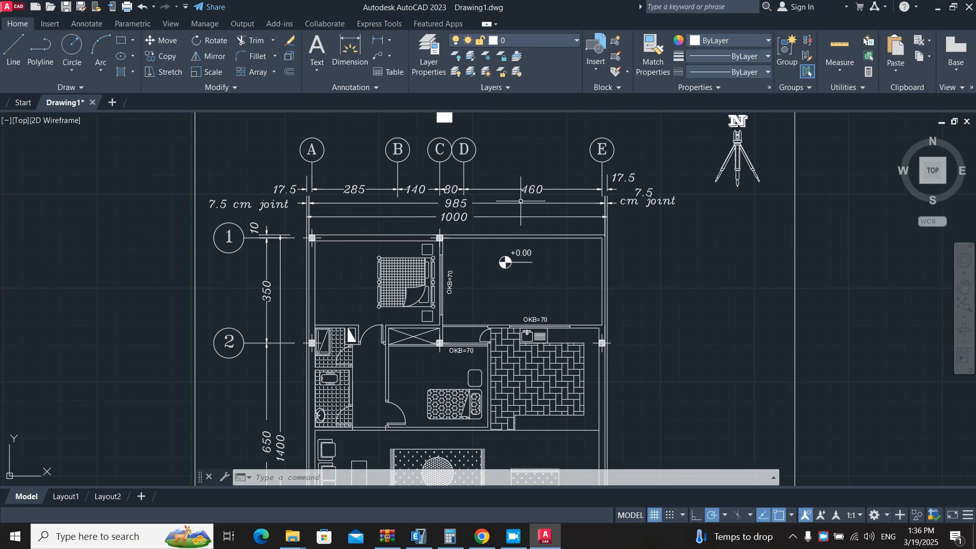
{"action": "mouse_move", "coordinate": [264, 295]}
{"action": "middle_mouse_down"}
{"action": "mouse_move", "coordinate": [523, 165]}
{"action": "mouse_move", "coordinate": [546, 124]}
{"action": "middle_mouse_up"}
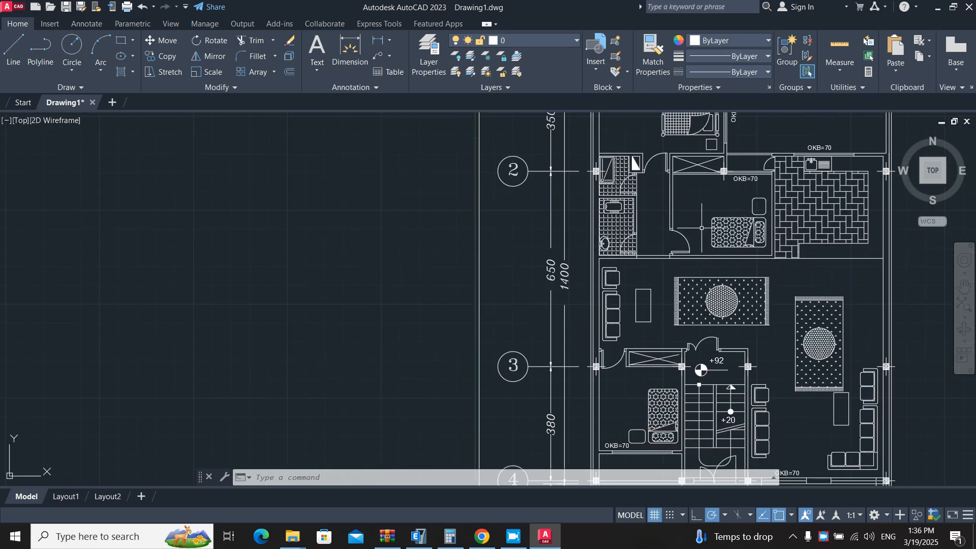
{"action": "scroll", "coordinate": [615, 234], "scroll_direction": "down", "scroll_amount": 2}
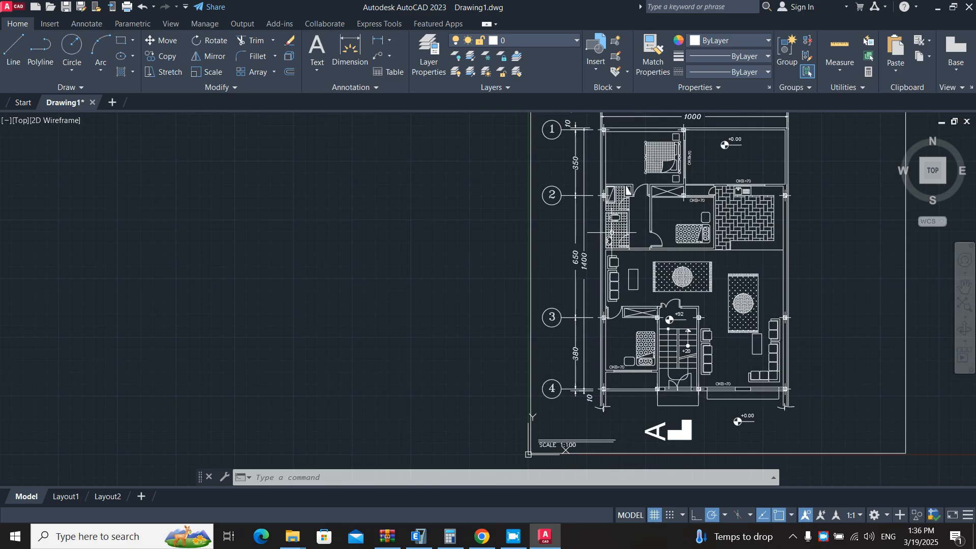
{"action": "middle_click_drag", "start_coordinate": [614, 232], "coordinate": [462, 277]}
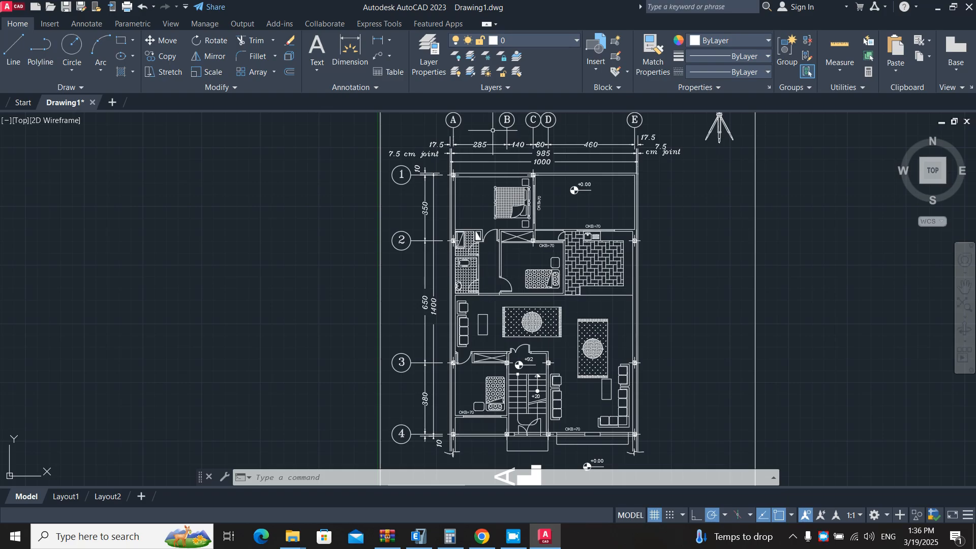
{"action": "scroll", "coordinate": [443, 304], "scroll_direction": "up", "scroll_amount": 2}
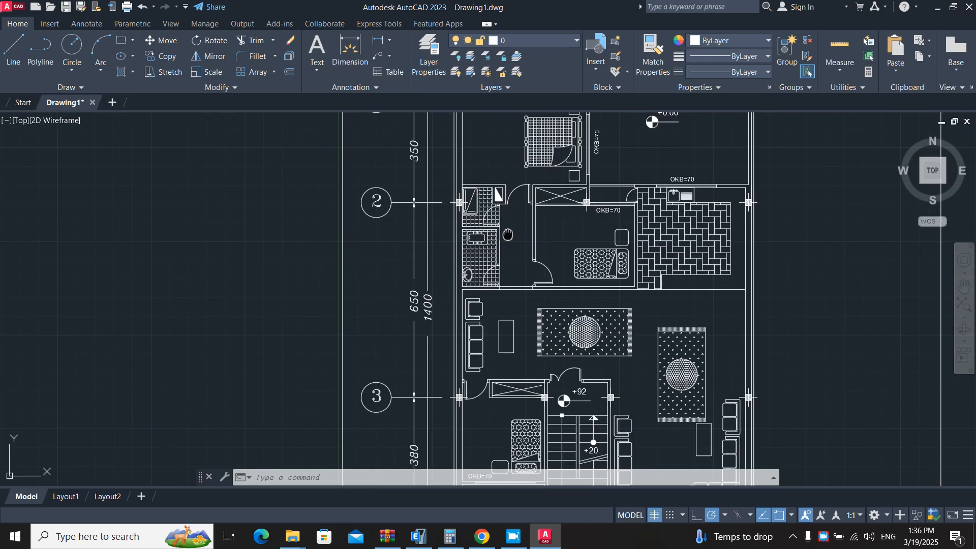
{"action": "middle_click_drag", "start_coordinate": [508, 234], "coordinate": [439, 384]}
{"action": "scroll", "coordinate": [521, 298], "scroll_direction": "down", "scroll_amount": 2}
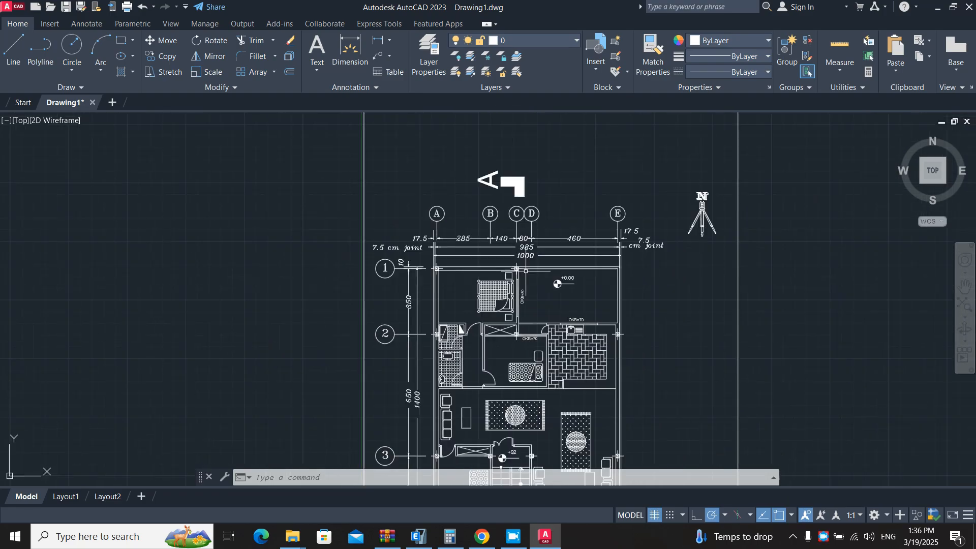
{"action": "middle_click_drag", "start_coordinate": [562, 265], "coordinate": [598, 231]}
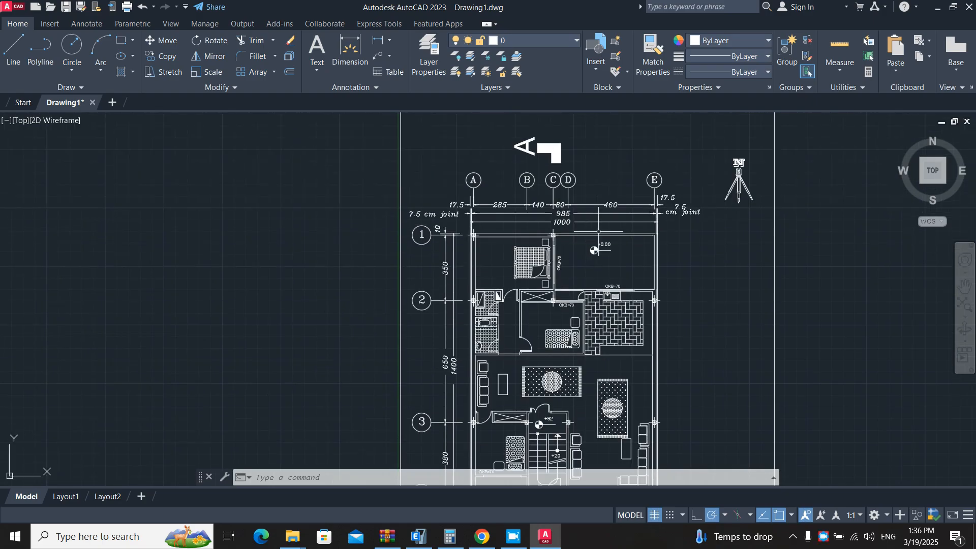
{"action": "middle_click_drag", "start_coordinate": [575, 382], "coordinate": [566, 300]}
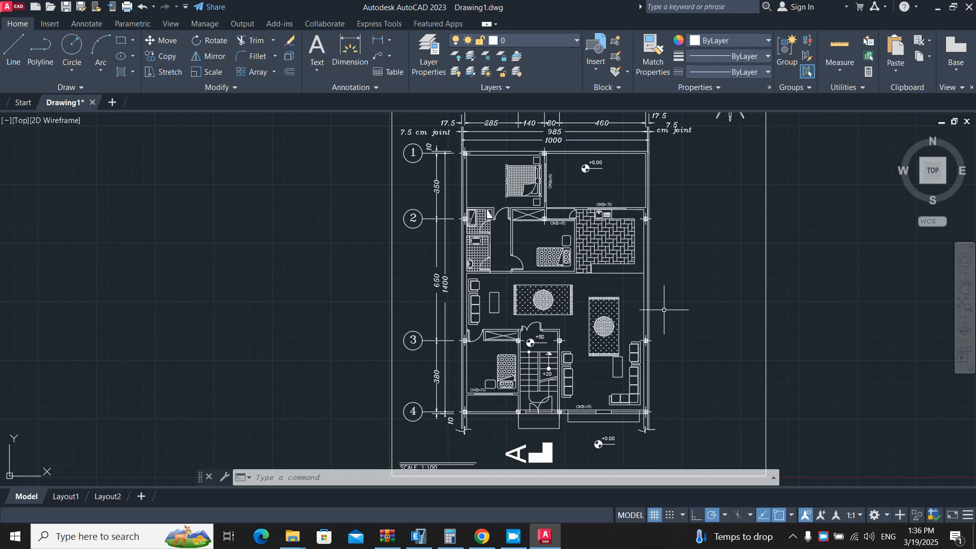
{"action": "scroll", "coordinate": [656, 312], "scroll_direction": "up", "scroll_amount": 6}
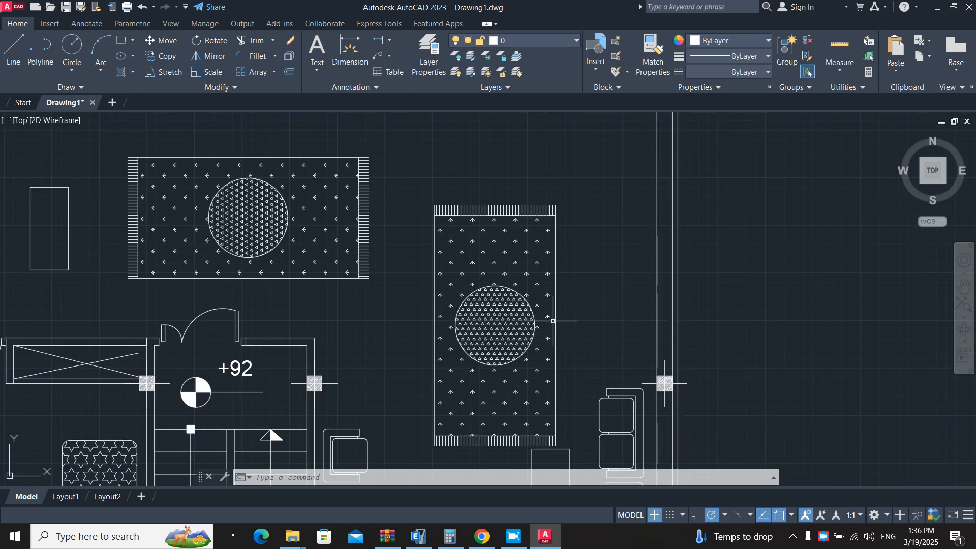
Switch back to ETABS, complete the section name as Column 50X50 and assign material M20, keeping the Concrete Rectangular shape.
{"action": "key", "text": "alt+Tab"}
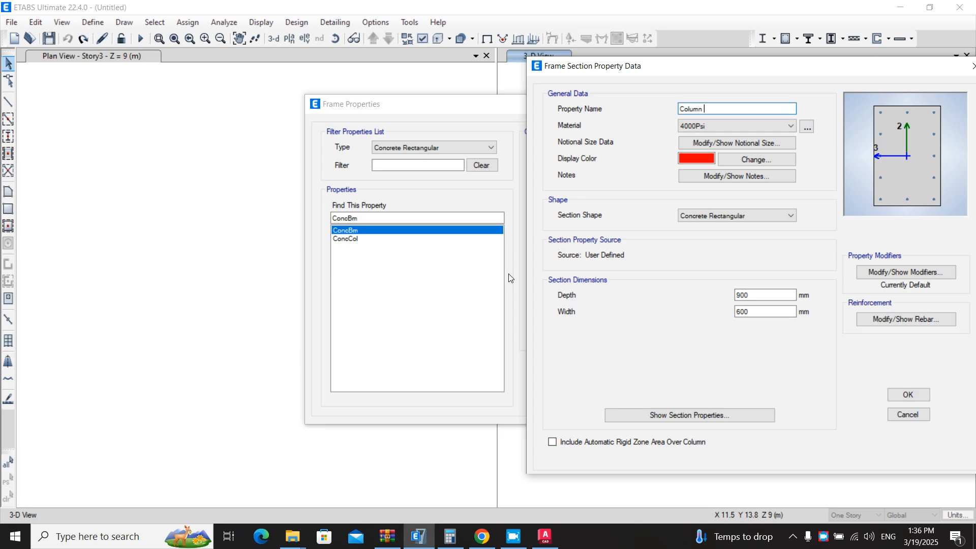
{"action": "type", "text": "50X50"}
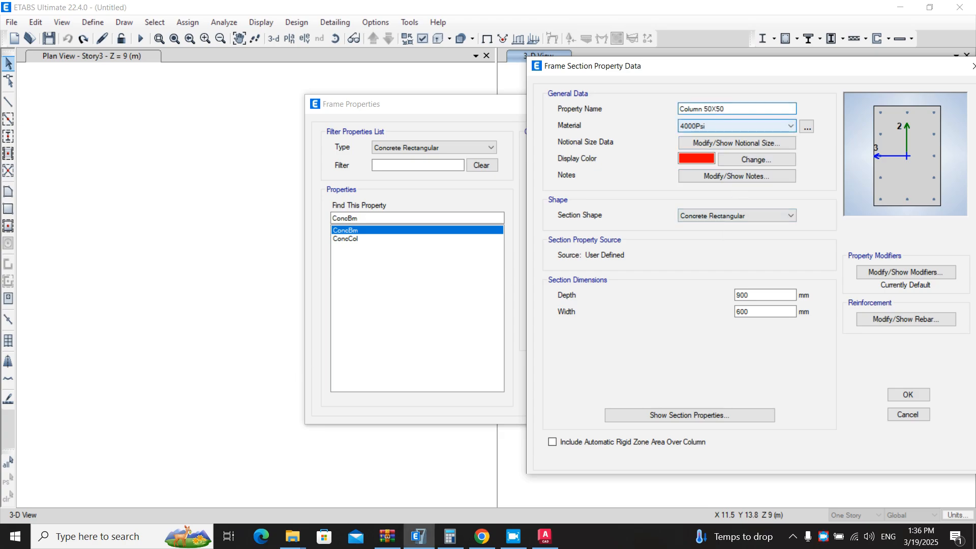
{"action": "left_click", "coordinate": [702, 126]}
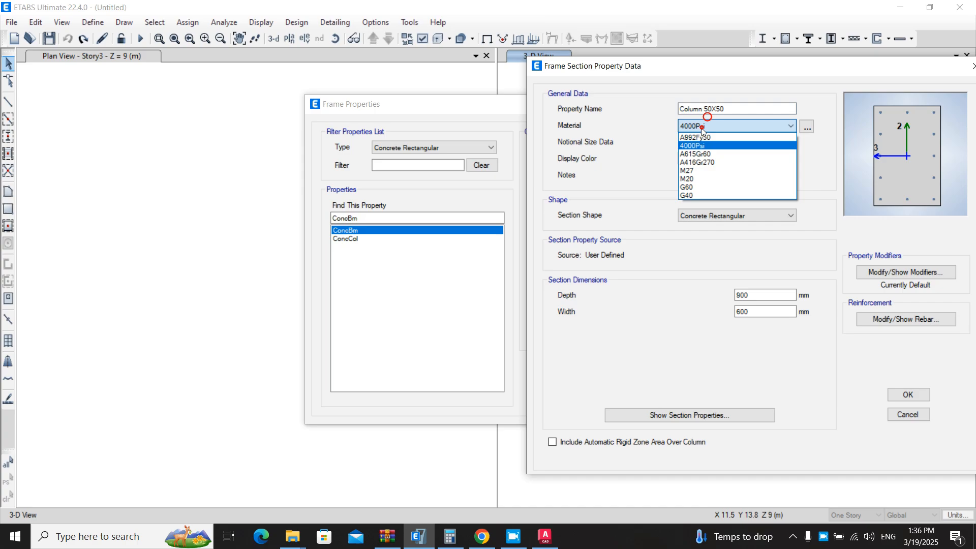
{"action": "left_click", "coordinate": [701, 179]}
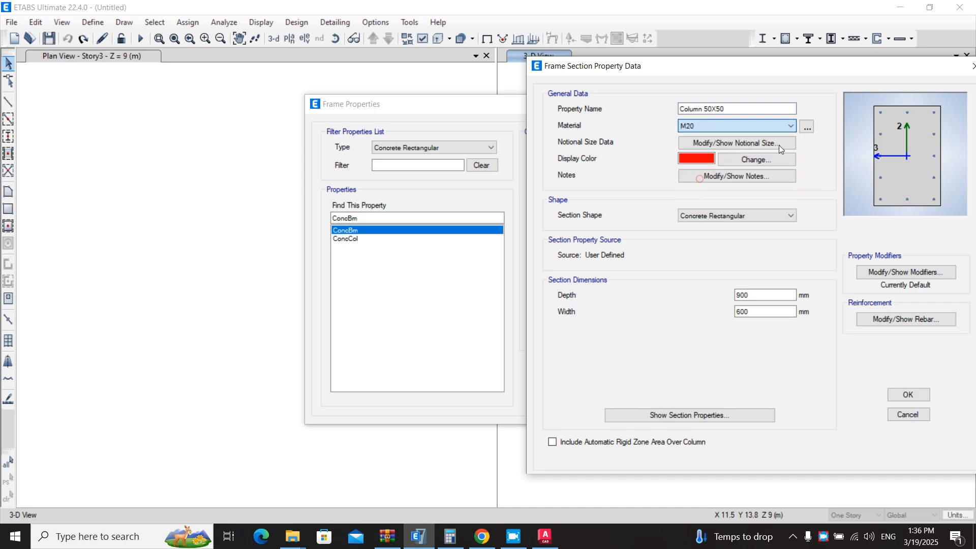
{"action": "left_click", "coordinate": [769, 216]}
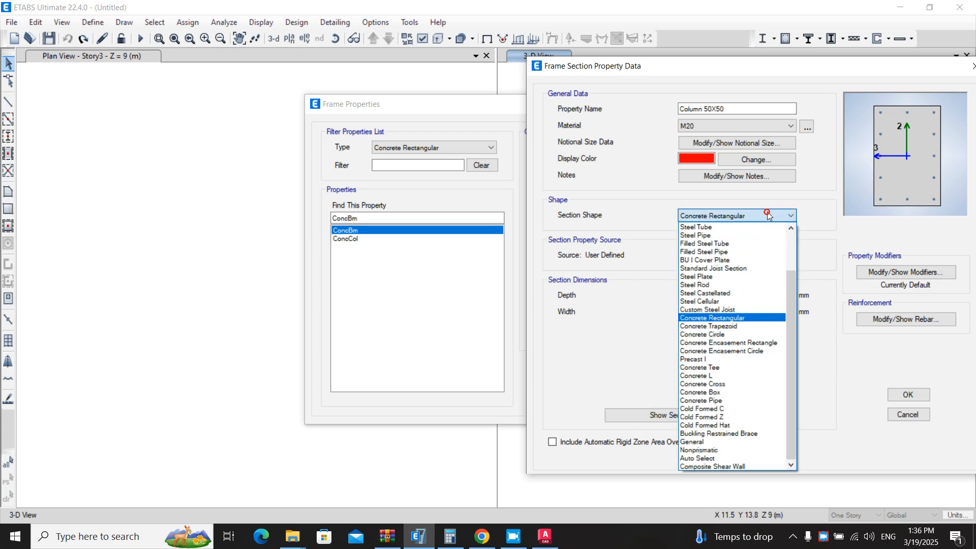
{"action": "left_click", "coordinate": [704, 309]}
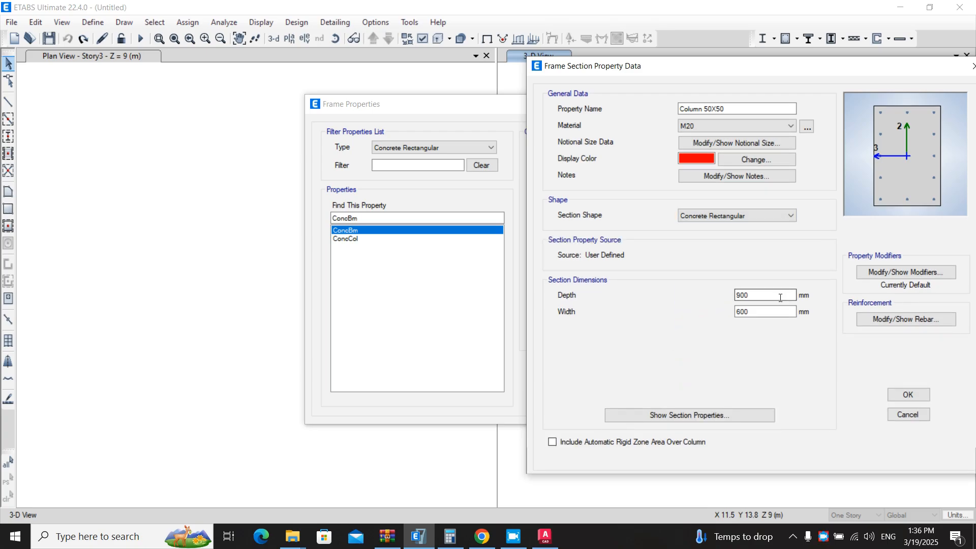
Set both the depth and the width of the column section to 500 mm.
{"action": "double_click", "coordinate": [762, 296]}
{"action": "type", "text": "500"}
{"action": "left_click", "coordinate": [757, 309]}
{"action": "type", "text": "50"}
{"action": "double_click", "coordinate": [757, 310]}
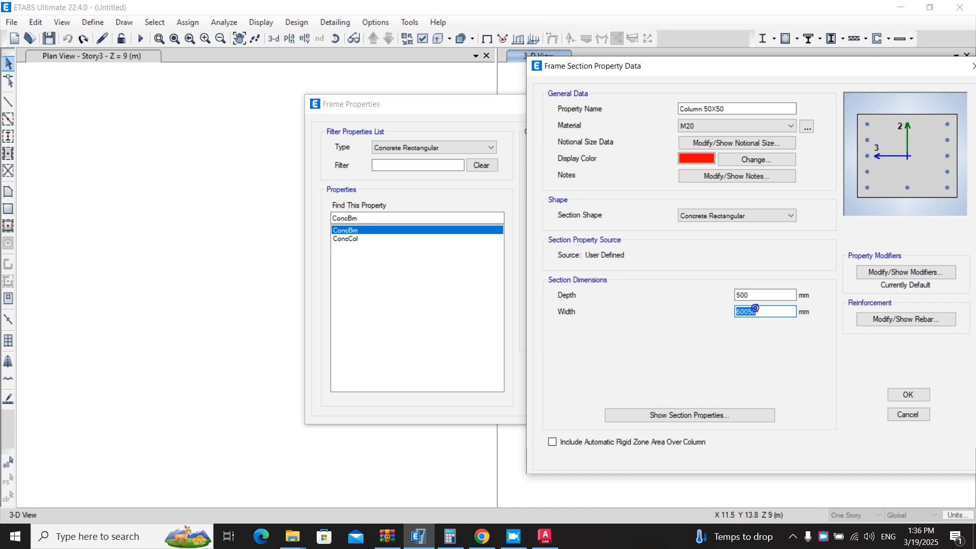
{"action": "type", "text": "5000"}
Switch to Calculator and compute 10 × 2.54 to convert inches to centimetres.
{"action": "left_click", "coordinate": [450, 536]}
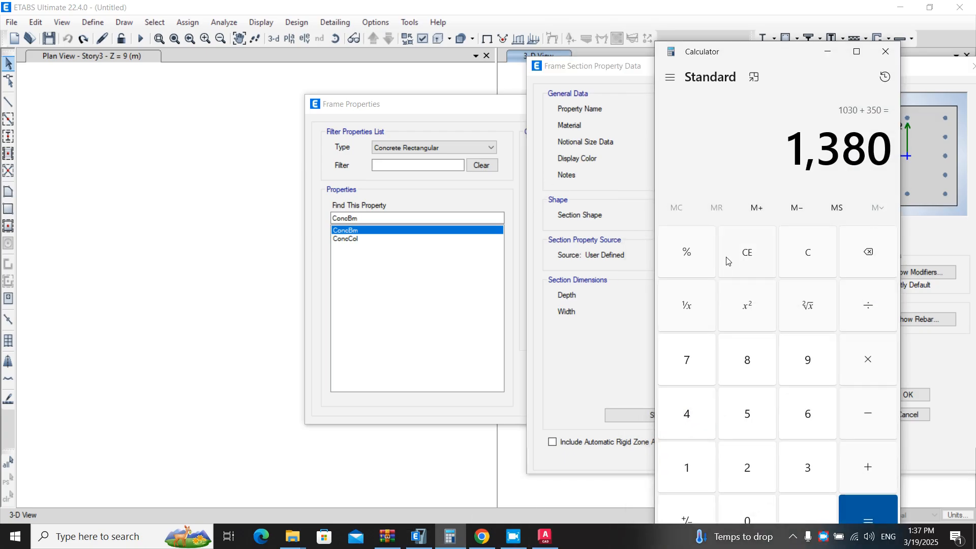
{"action": "left_click", "coordinate": [727, 260]}
{"action": "type", "text": "10 × "}
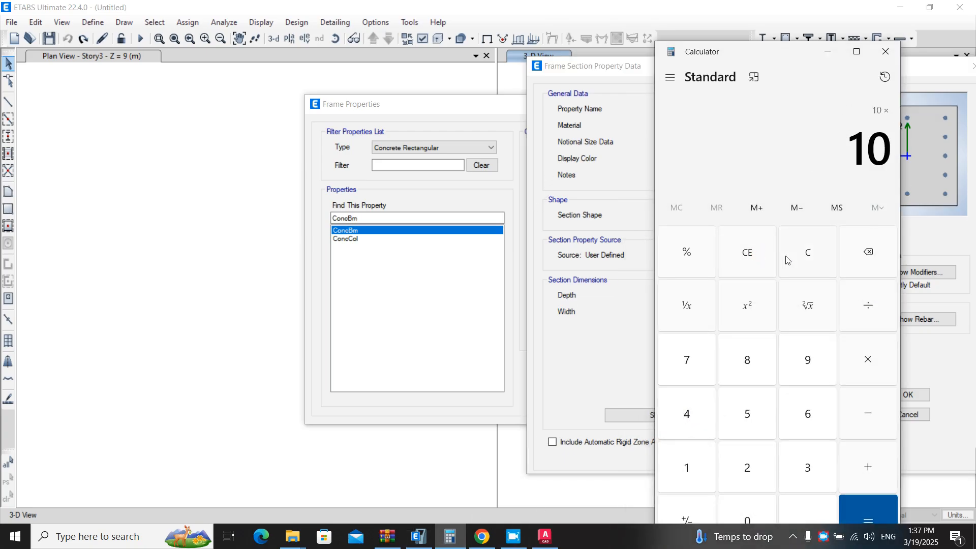
{"action": "type", "text": "2.54"}
{"action": "key", "text": "Return"}
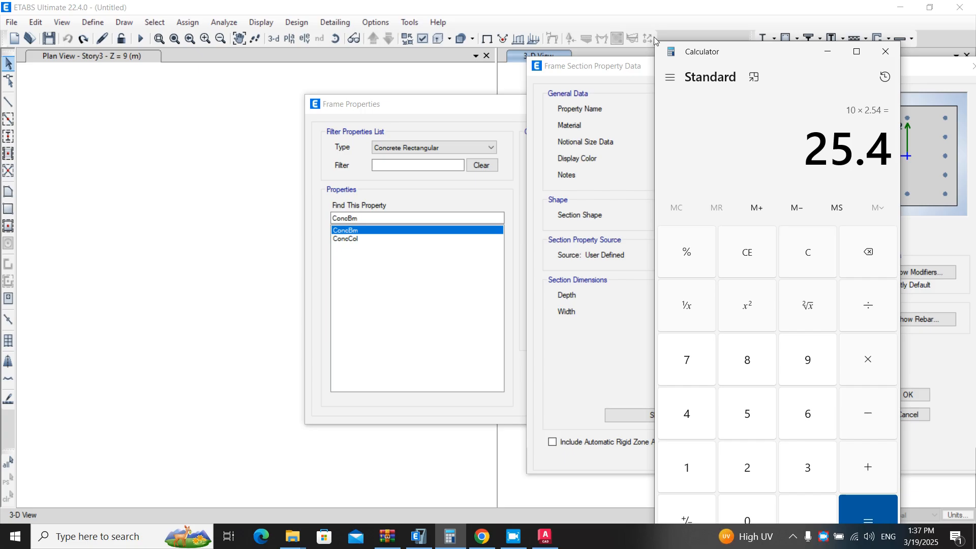
Switch back to ETABS, accept the Column 50X50 section definition and close the frame properties list with that section selected.
{"action": "left_click", "coordinate": [552, 308]}
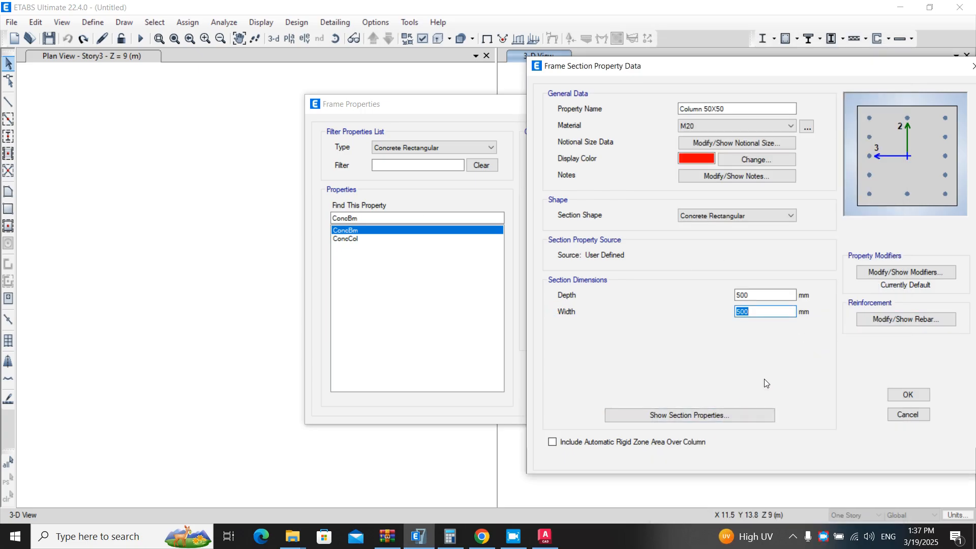
{"action": "left_click", "coordinate": [907, 395]}
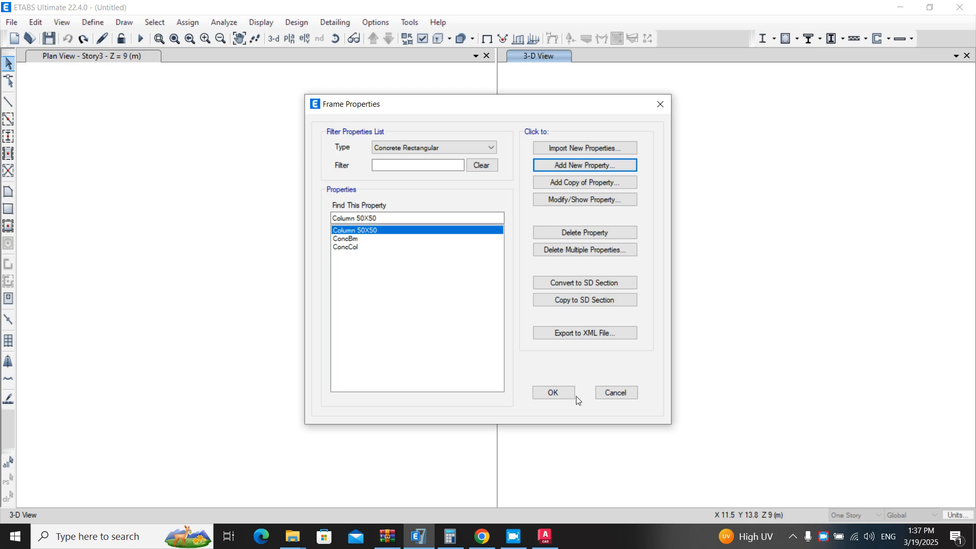
{"action": "left_click", "coordinate": [341, 231]}
{"action": "left_click", "coordinate": [361, 239]}
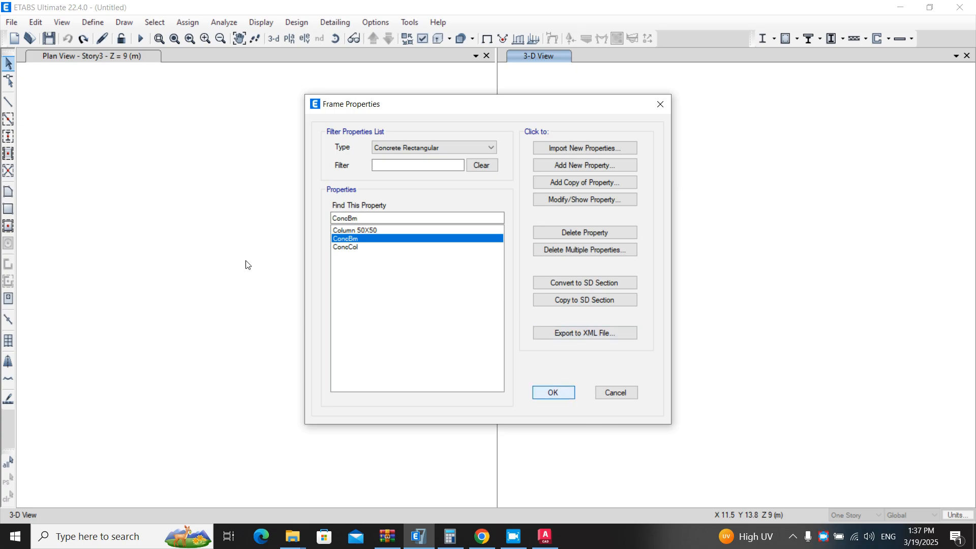
{"action": "left_click", "coordinate": [332, 231]}
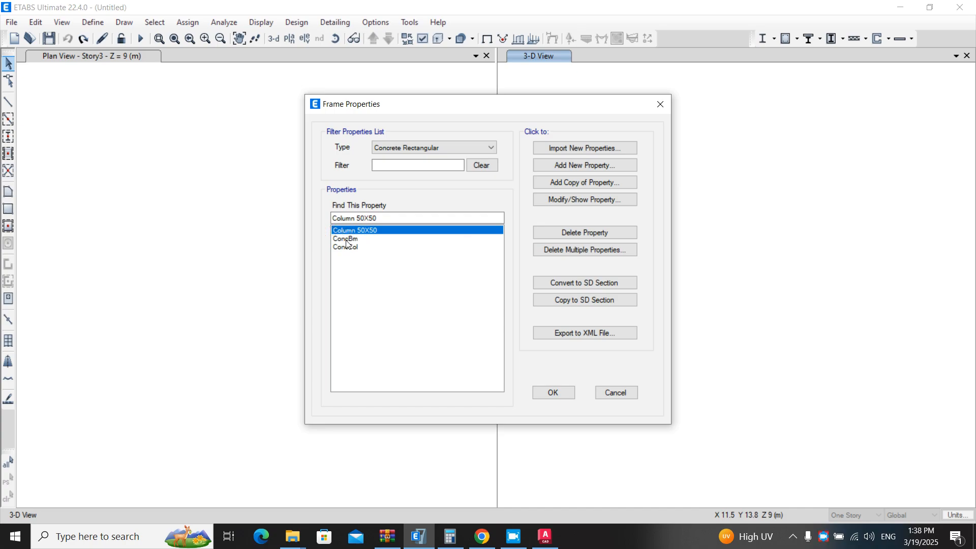
{"action": "left_click", "coordinate": [347, 240]}
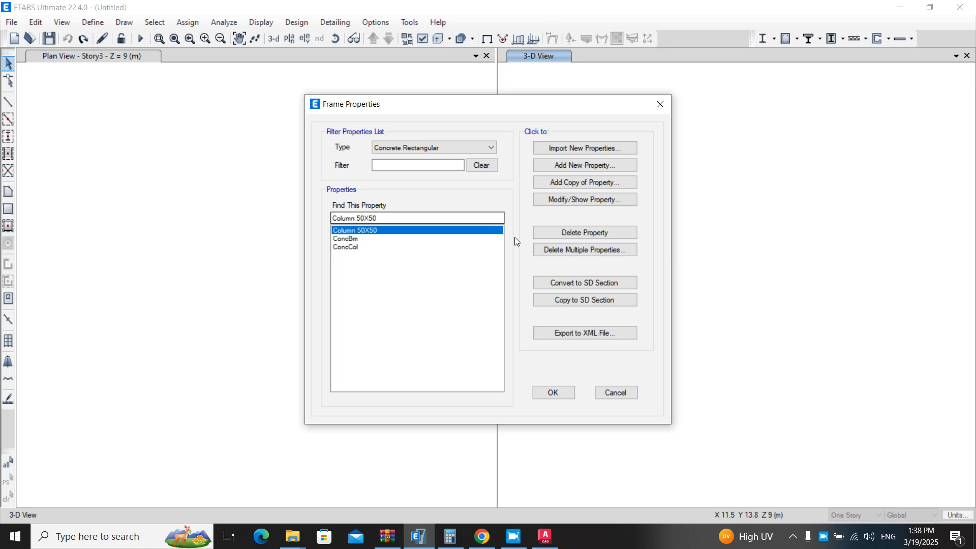
{"action": "left_click", "coordinate": [554, 393]}
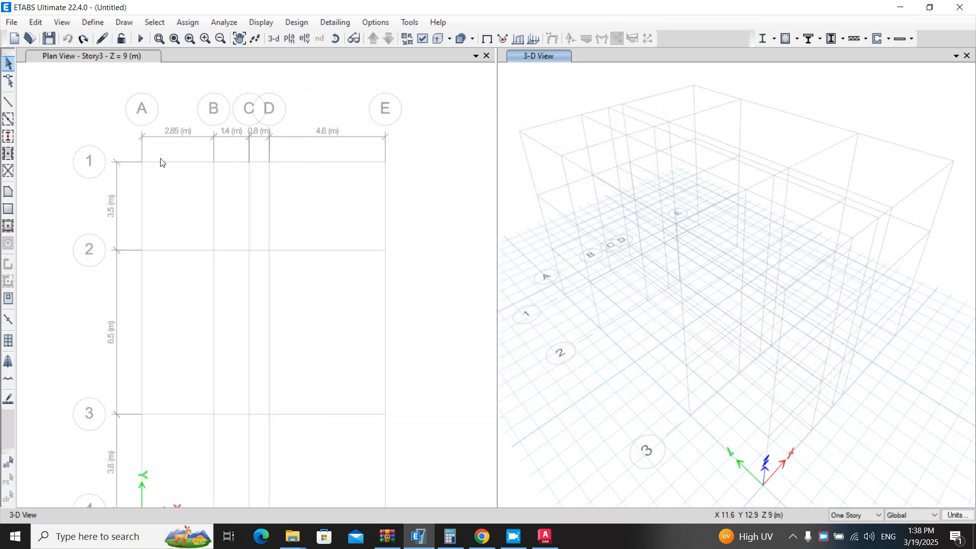
{"action": "right_click", "coordinate": [825, 541]}
{"action": "left_click", "coordinate": [672, 416]}
{"action": "middle_click_drag", "start_coordinate": [340, 288], "coordinate": [357, 249]}
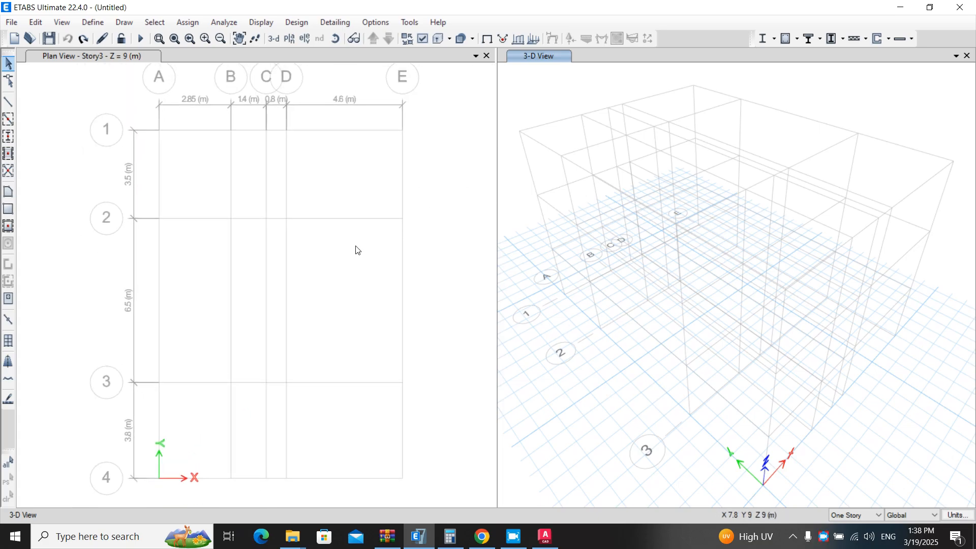
{"action": "scroll", "coordinate": [356, 248], "scroll_direction": "down", "scroll_amount": 3}
{"action": "scroll", "coordinate": [347, 250], "scroll_direction": "up", "scroll_amount": 3}
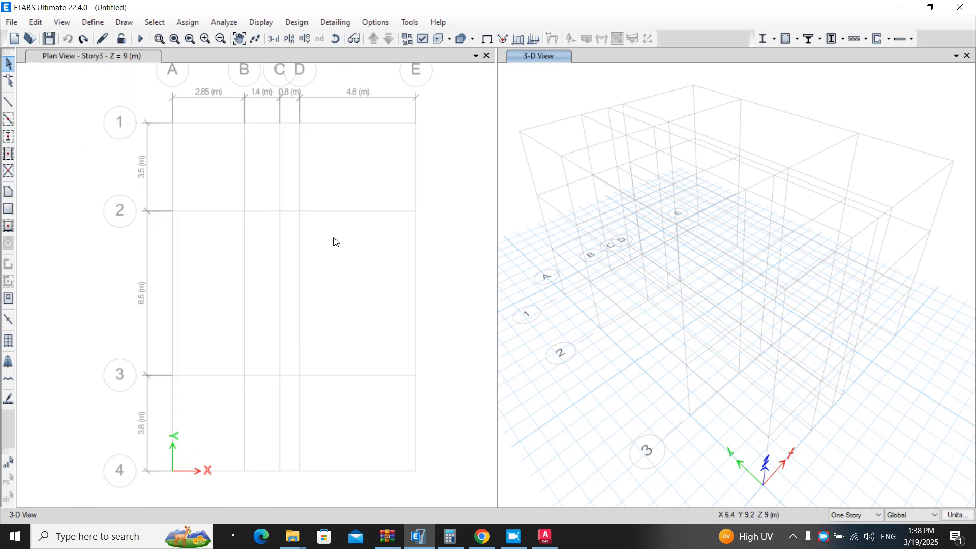